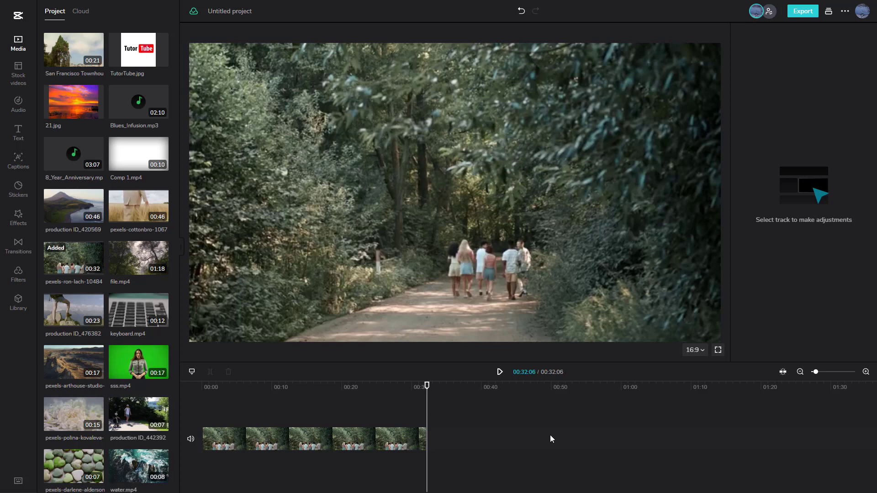
# Step: Show the Stickers library from the left sidebar
pyautogui.click(21, 197)
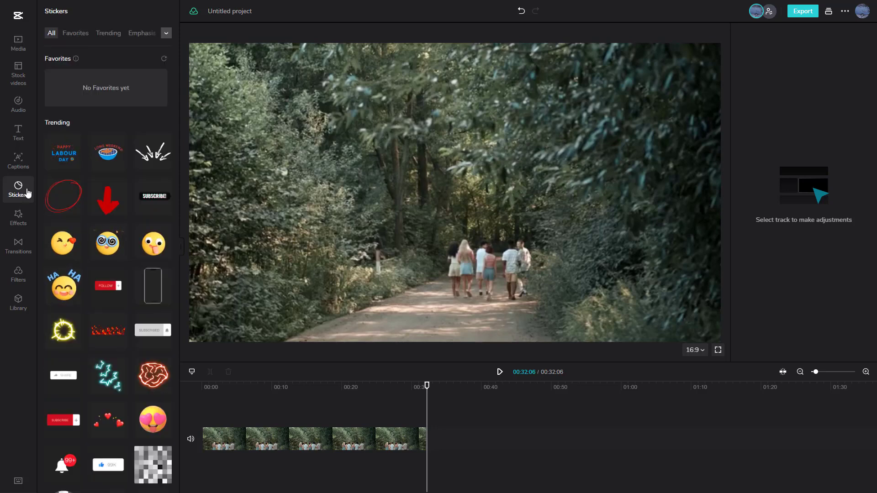
pyautogui.scroll(-3, 117, 201)
pyautogui.scroll(-3, 117, 202)
pyautogui.scroll(3, 116, 199)
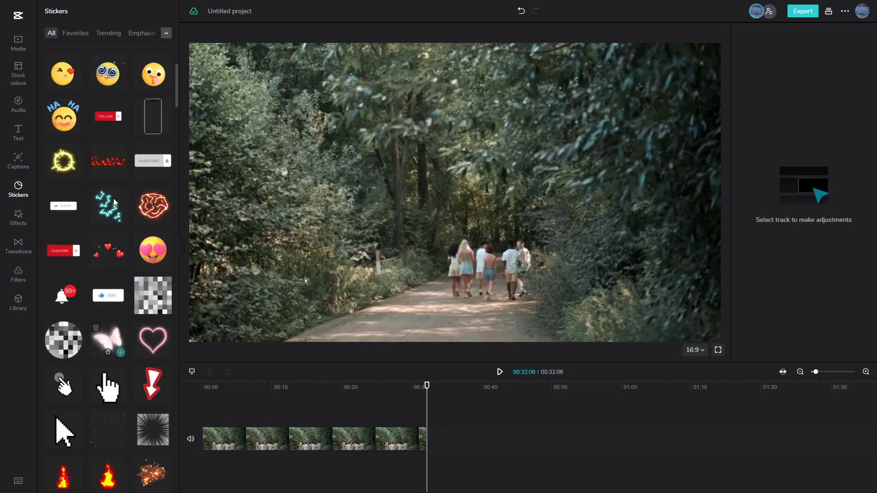
pyautogui.scroll(4, 113, 198)
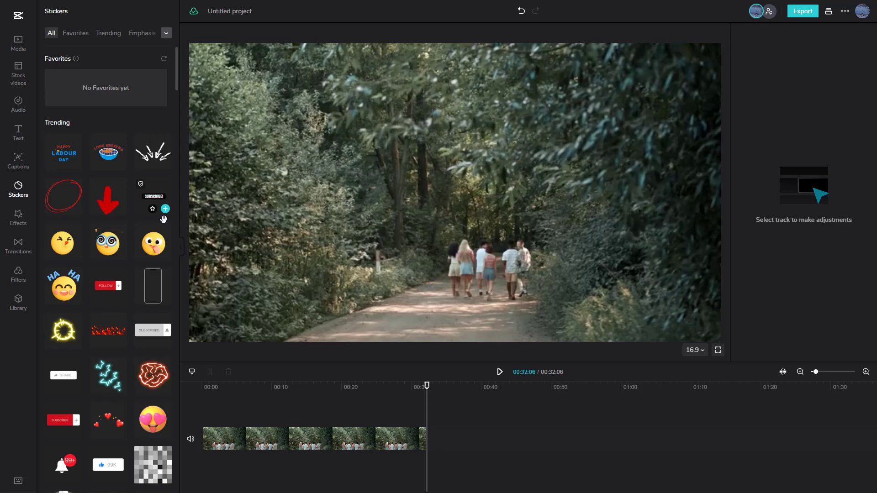
# Step: Place the SUBSCRIBE! sticker on its own track around the 10-second mark and preview it
pyautogui.moveTo(154, 196); pyautogui.dragTo(314, 426)
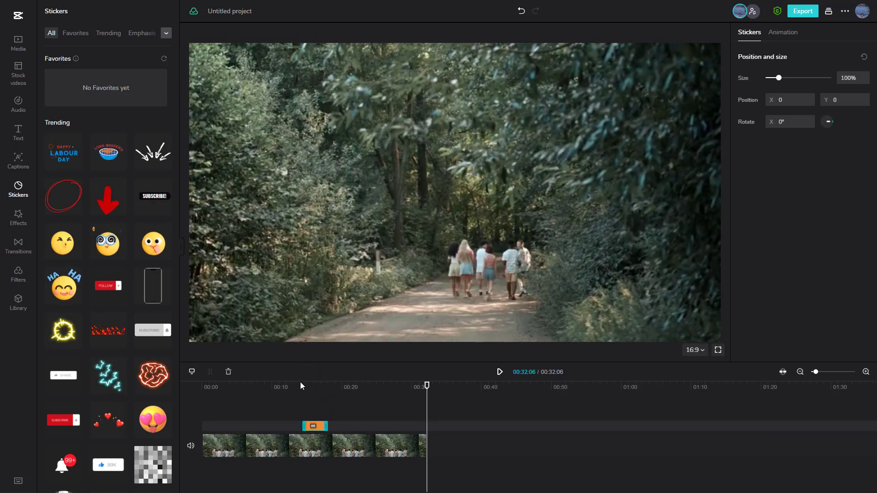
pyautogui.moveTo(300, 387)
pyautogui.mouseDown()
pyautogui.moveTo(314, 387)
pyautogui.moveTo(300, 387)
pyautogui.mouseUp()
pyautogui.click(500, 371)
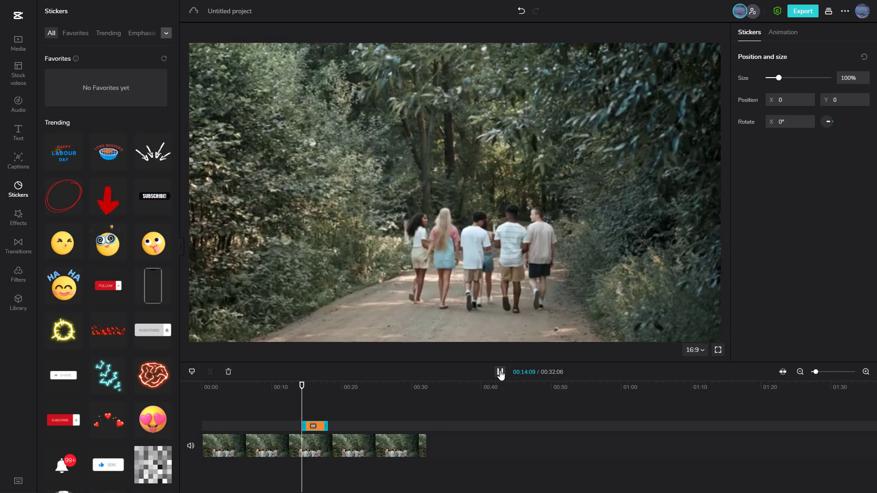
pyautogui.click(500, 372)
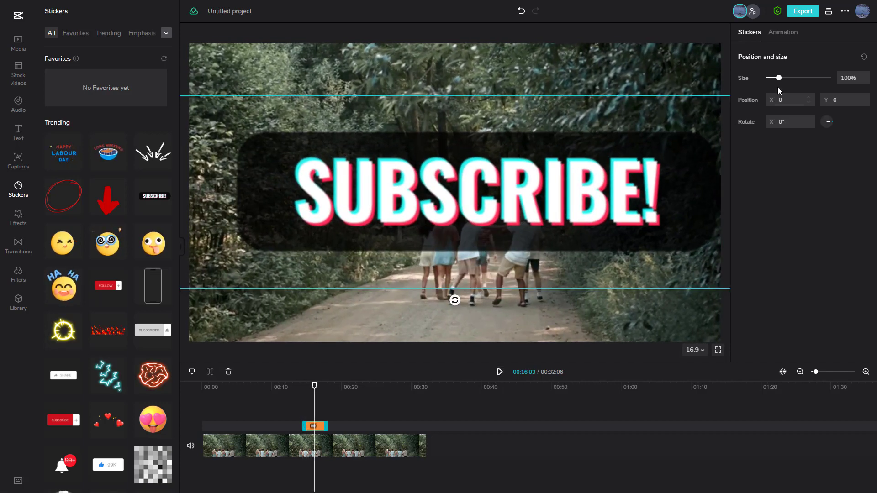
# Step: Shrink the SUBSCRIBE! sticker to 36%, move it to the frame's top right, and replay to check
pyautogui.moveTo(778, 78); pyautogui.dragTo(770, 79)
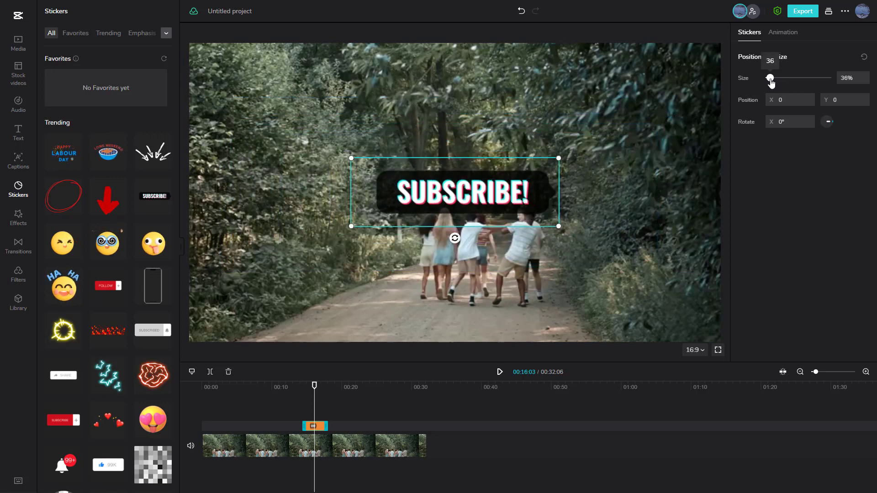
pyautogui.moveTo(473, 219); pyautogui.dragTo(614, 122)
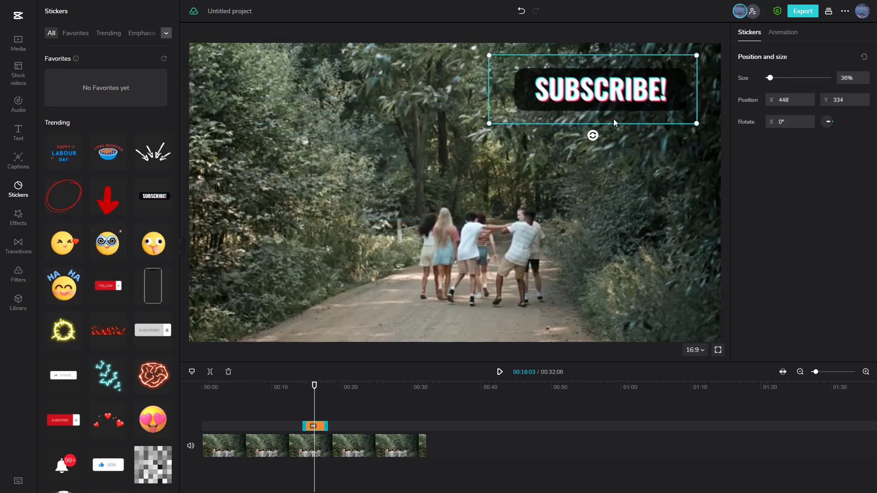
pyautogui.click(297, 387)
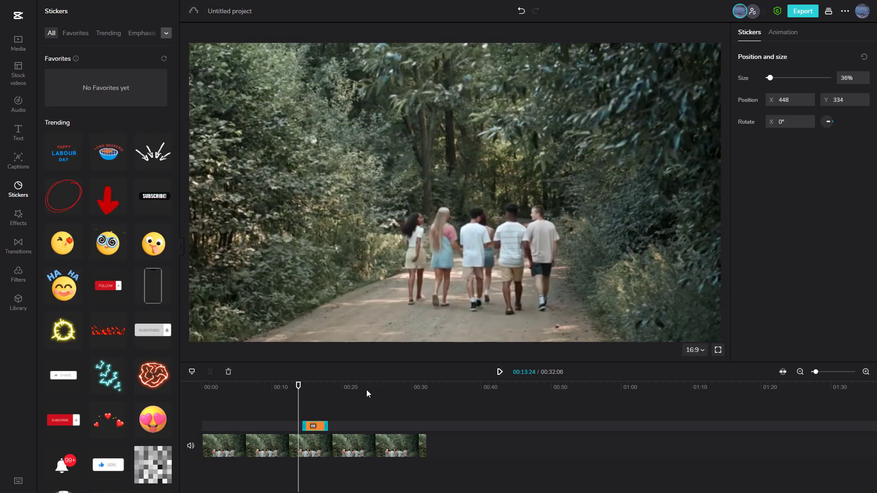
pyautogui.click(499, 372)
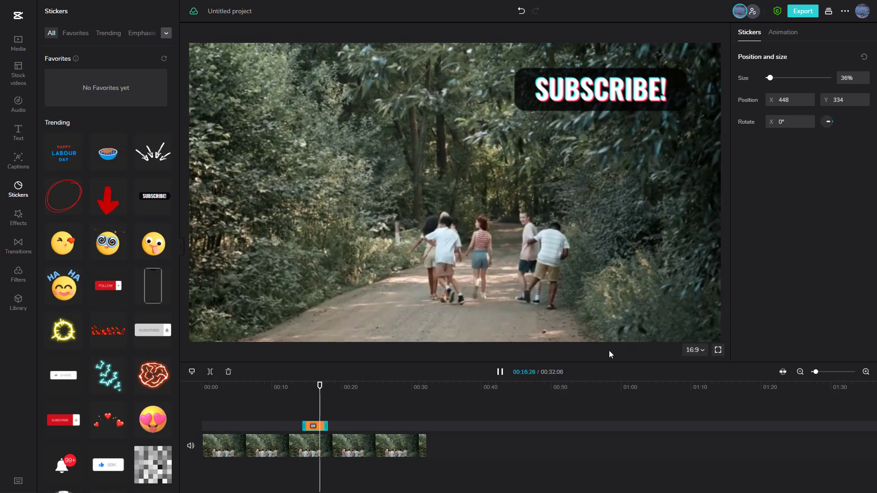
# Step: Mark the tongue-out emoji and the FOLLOW sticker as favourites
pyautogui.click(500, 372)
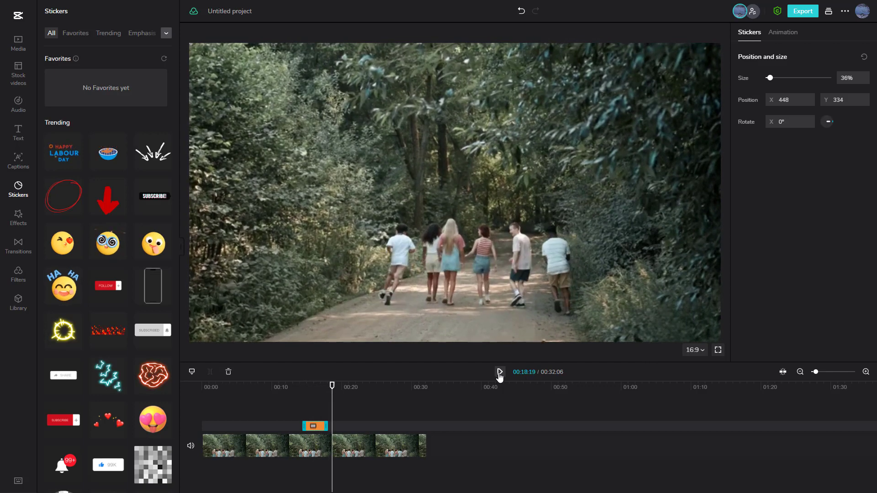
pyautogui.click(72, 36)
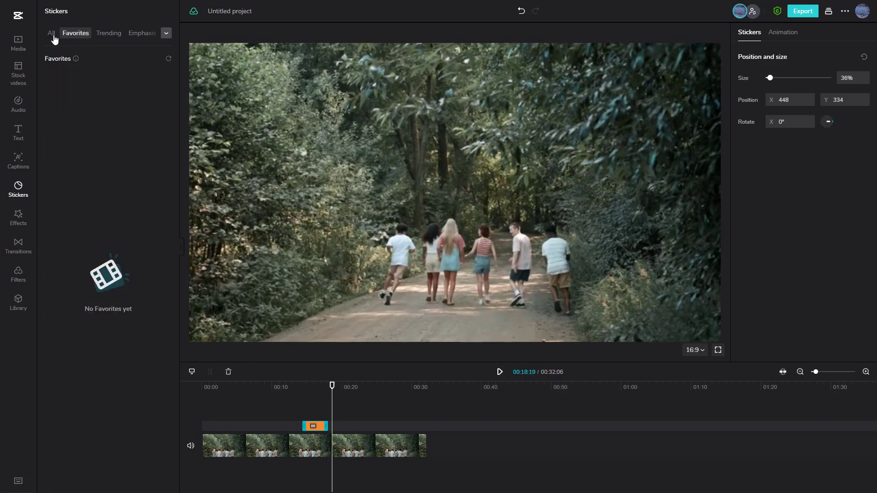
pyautogui.click(54, 38)
pyautogui.click(153, 255)
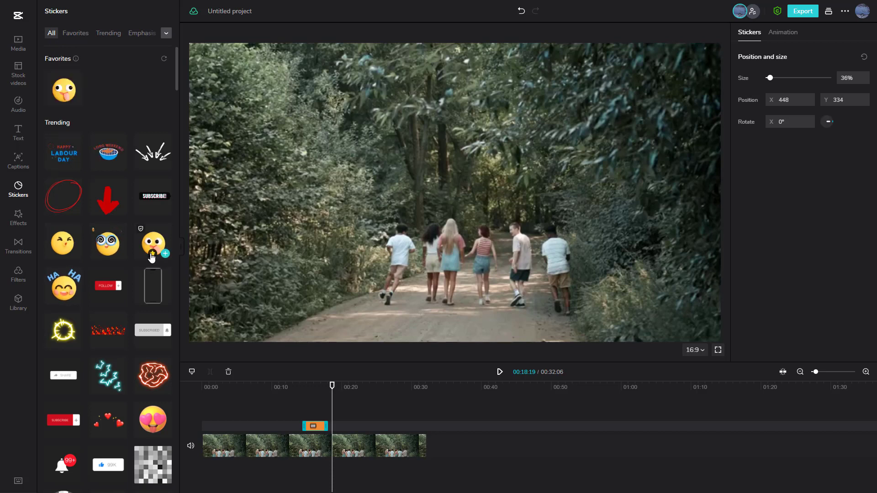
pyautogui.click(117, 297)
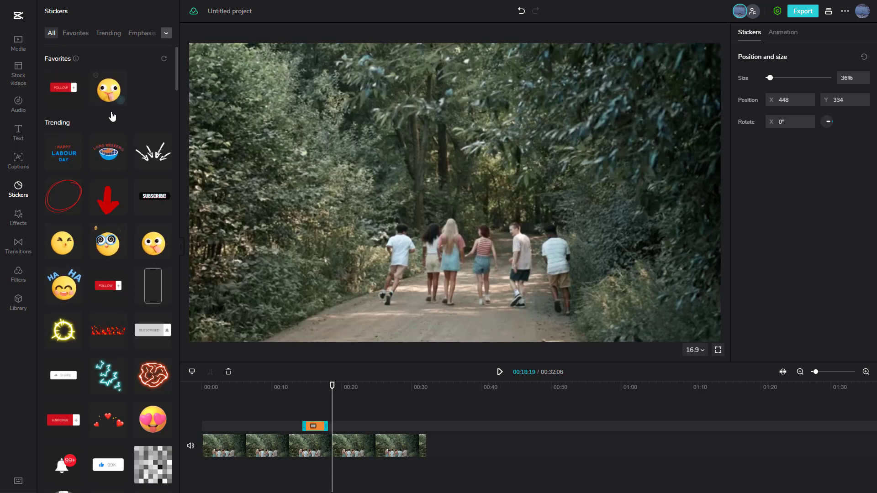
# Step: Review the Favorites list, then browse the Trending stickers
pyautogui.click(76, 33)
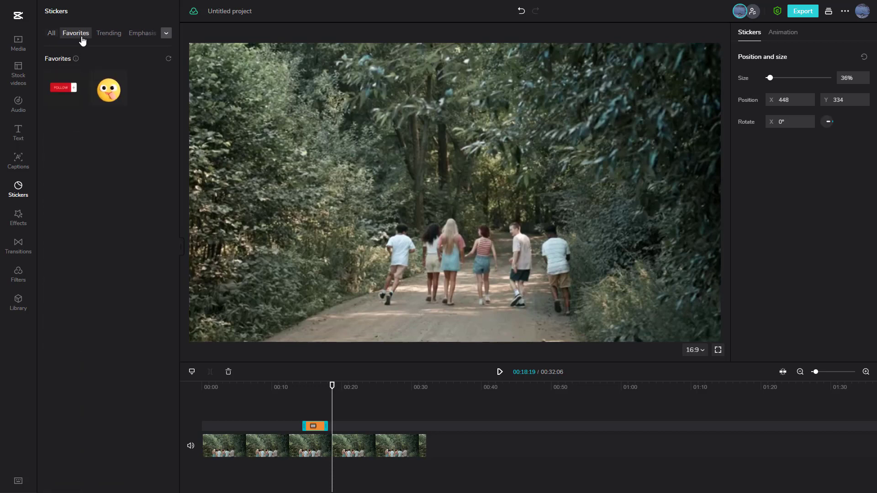
pyautogui.click(108, 33)
pyautogui.scroll(-3, 134, 103)
pyautogui.scroll(-2, 135, 104)
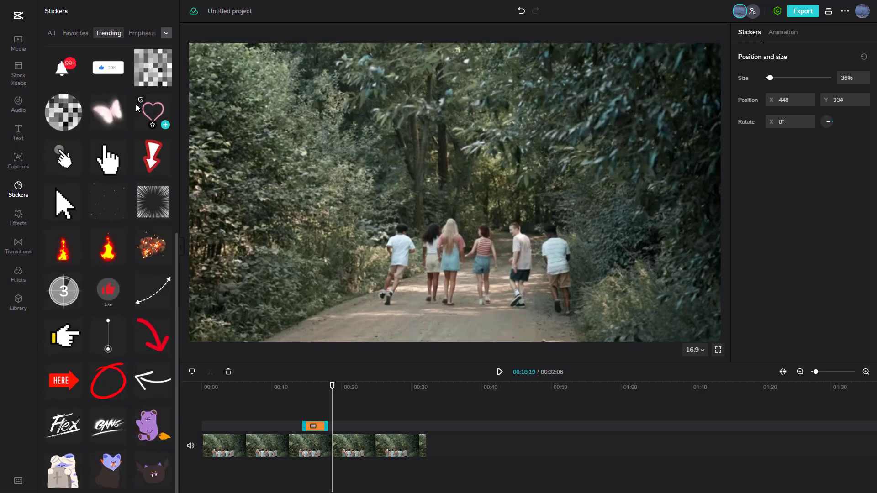
pyautogui.scroll(3, 135, 103)
pyautogui.scroll(3, 136, 104)
# Step: Browse the Cartoon sticker category, then switch to the Music category
pyautogui.click(165, 34)
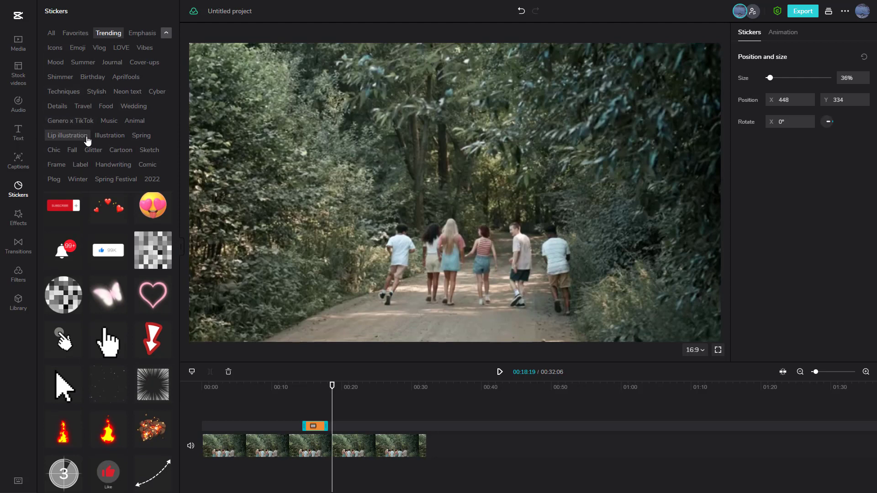
pyautogui.click(121, 151)
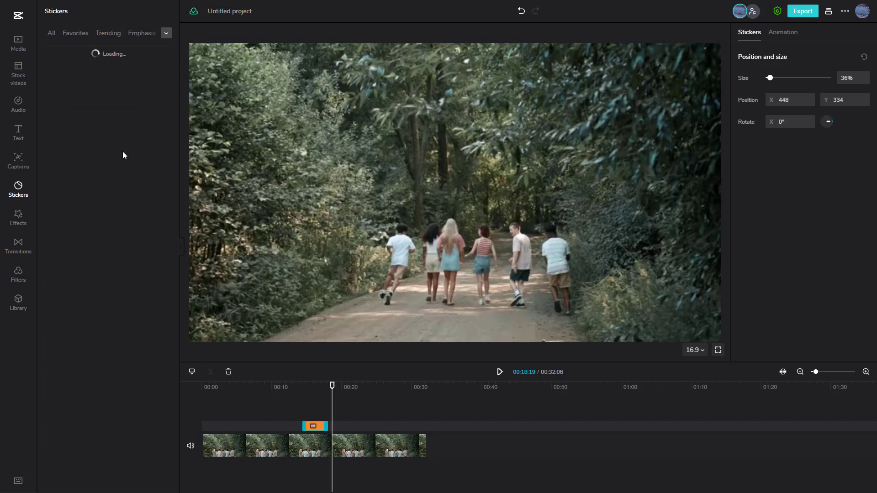
pyautogui.scroll(-5, 160, 184)
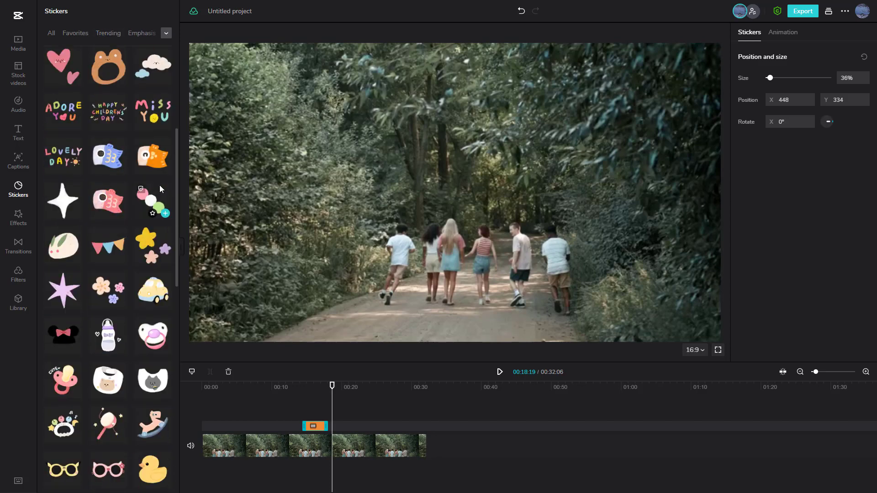
pyautogui.scroll(-6, 157, 188)
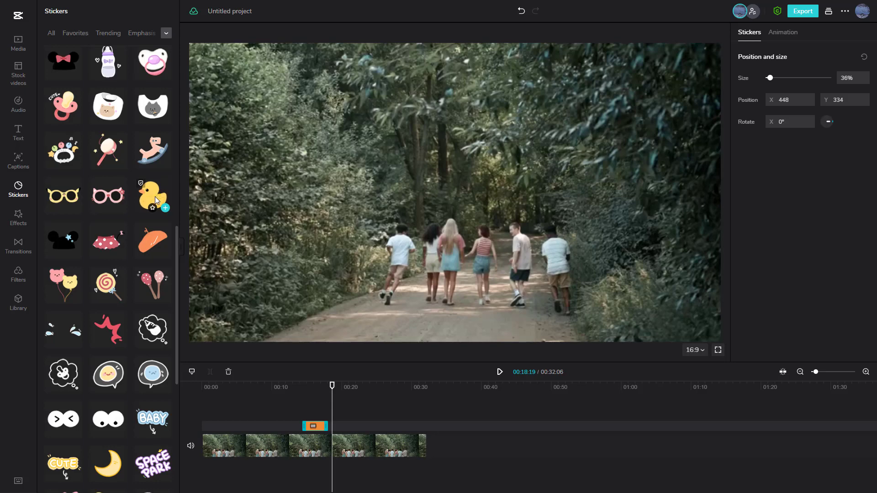
pyautogui.click(166, 33)
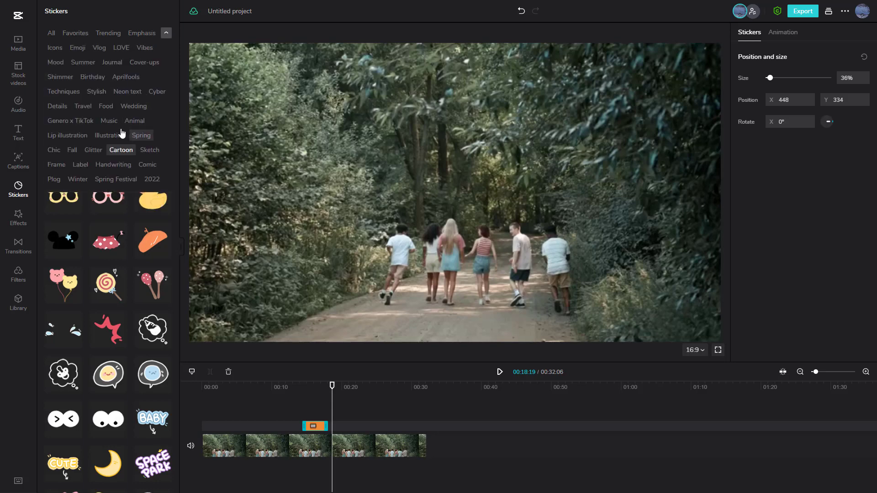
pyautogui.click(109, 120)
pyautogui.scroll(-3, 116, 203)
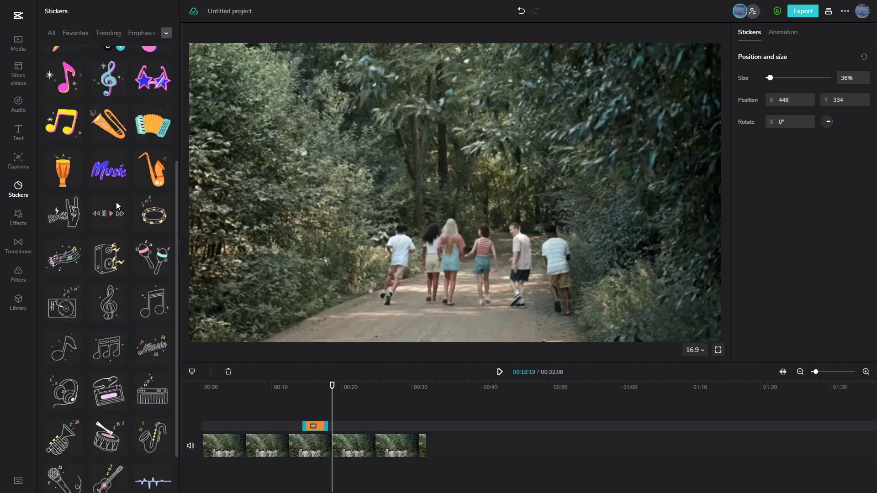
pyautogui.scroll(-2, 116, 202)
pyautogui.scroll(5, 116, 214)
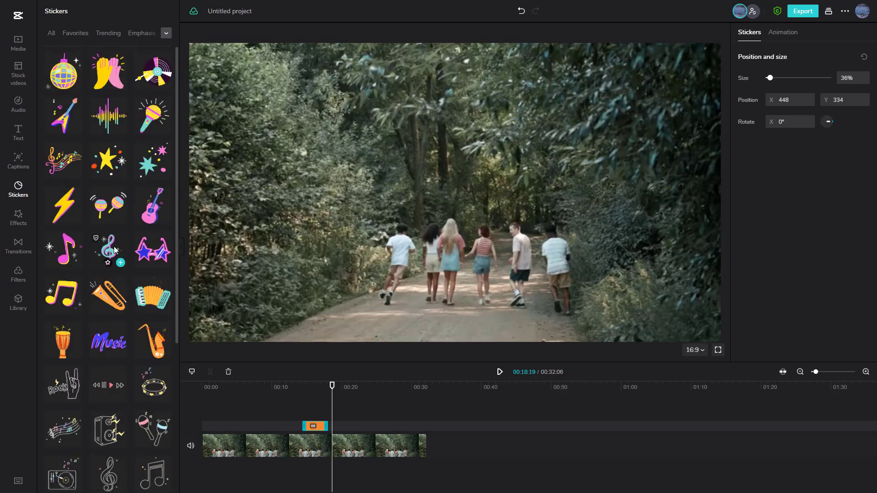
# Step: Place the disco-ball sticker after the SUBSCRIBE! sticker and preview it appearing in the frame's center
pyautogui.click(66, 80)
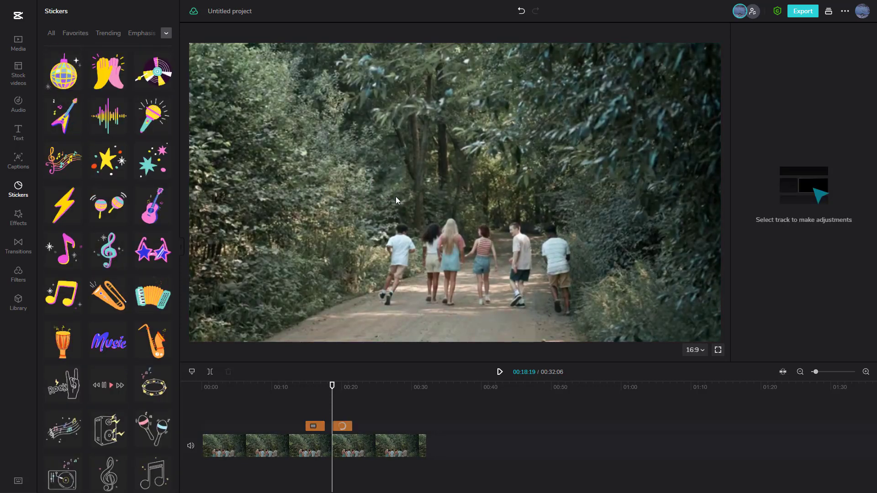
pyautogui.click(341, 426)
pyautogui.click(326, 388)
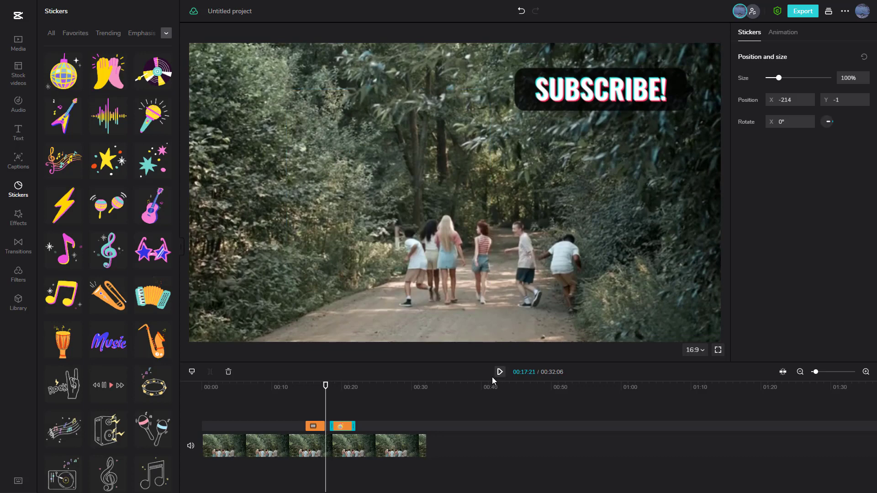
pyautogui.click(499, 372)
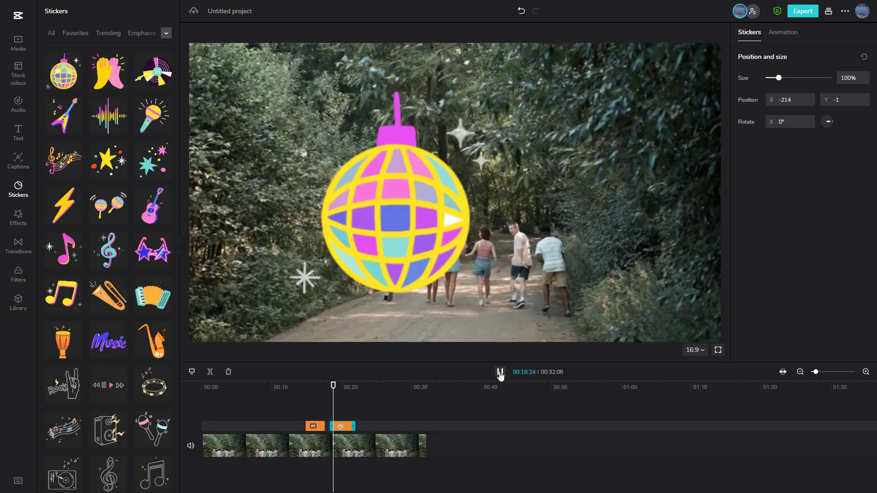
pyautogui.click(499, 374)
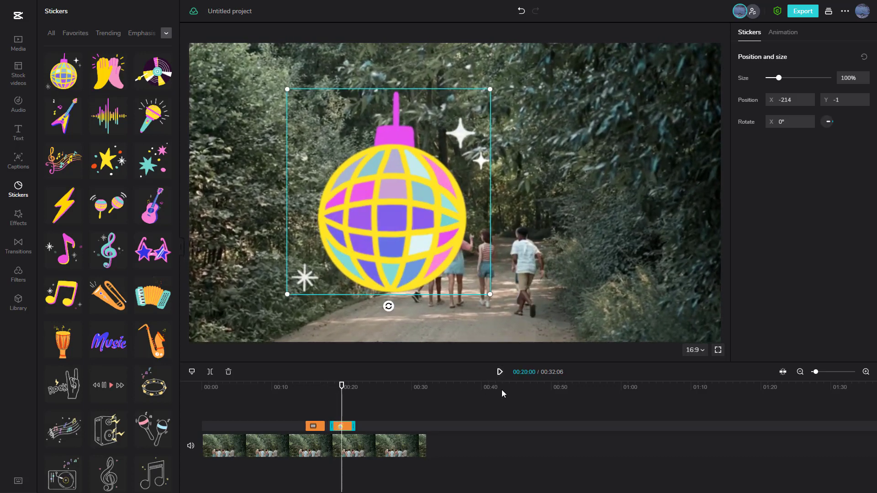